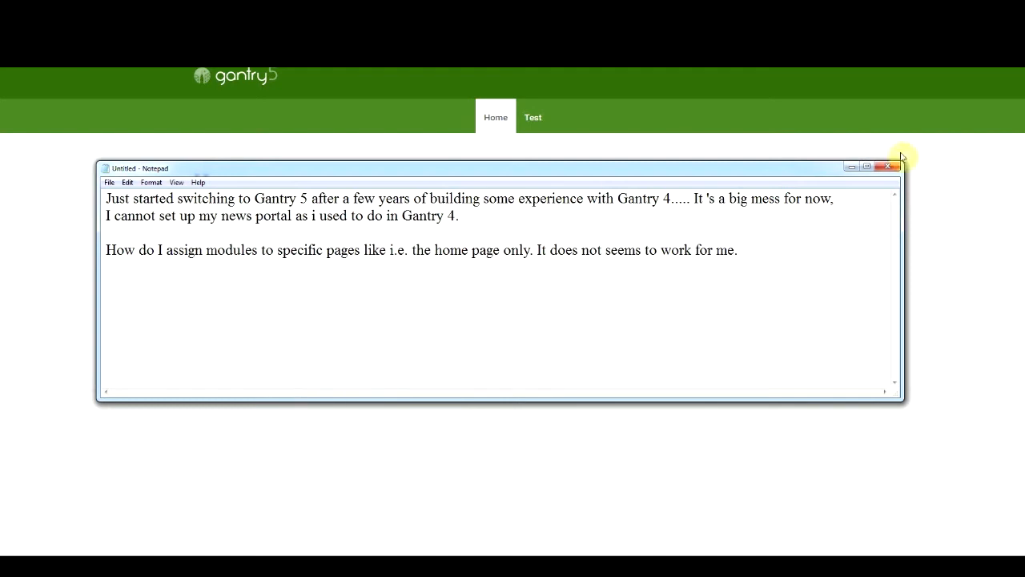
Minimize the Notepad and recorder windows, and view the site's Test page before returning to the Home page.
{"action": "left_click", "coordinate": [850, 170]}
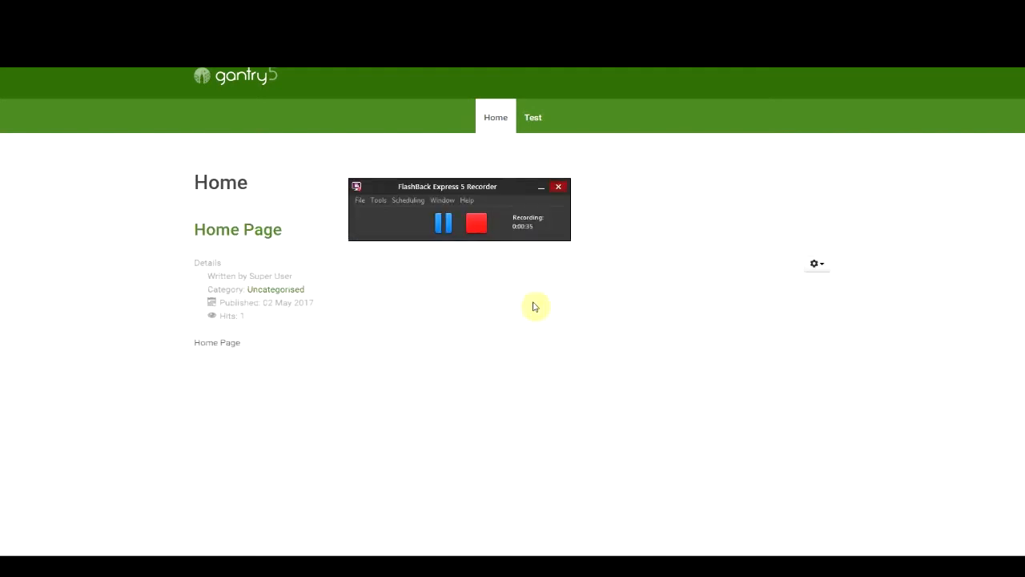
{"action": "left_click", "coordinate": [542, 191]}
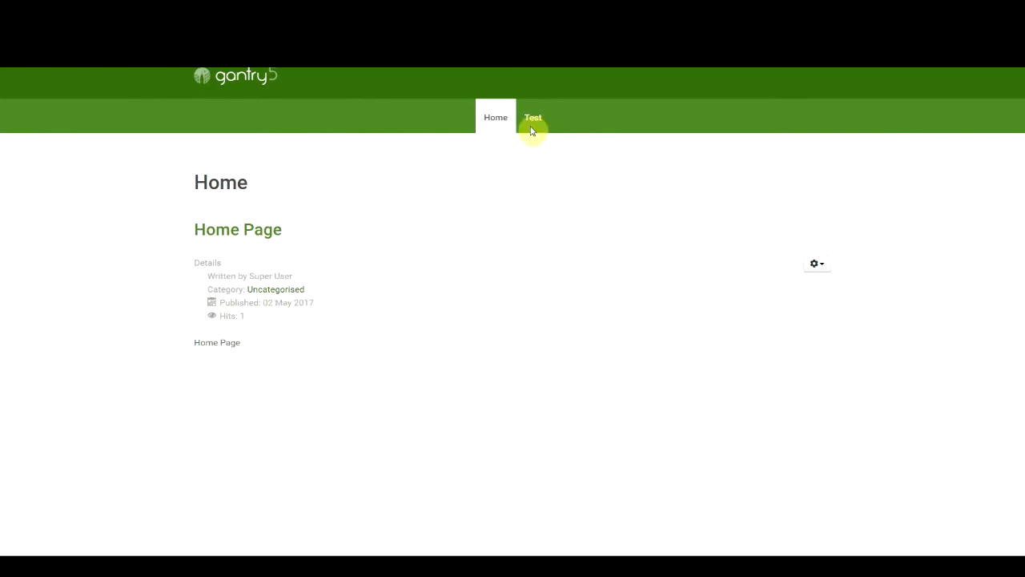
{"action": "left_click", "coordinate": [536, 122]}
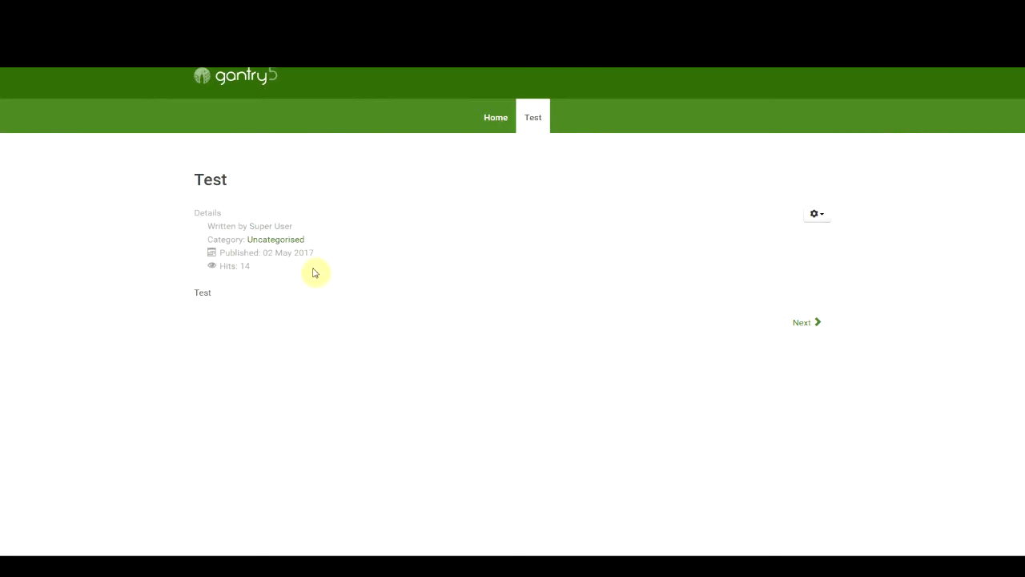
{"action": "left_click", "coordinate": [490, 120]}
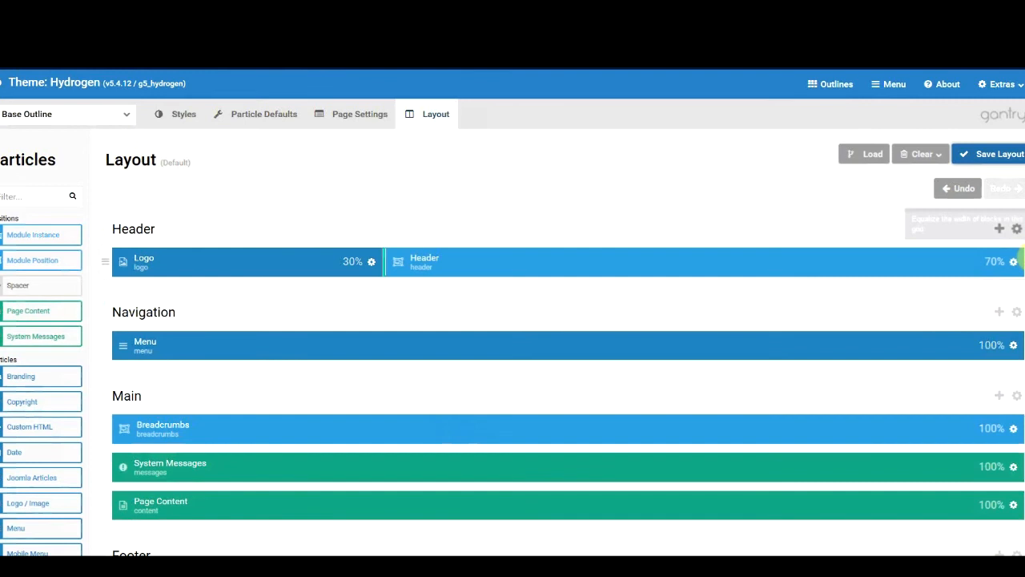
Add a Module Instance beside Page Content in the Main section, pick the Login Form module for it, and save the layout.
{"action": "scroll", "coordinate": [1018, 258], "scroll_direction": "down", "scroll_amount": 3}
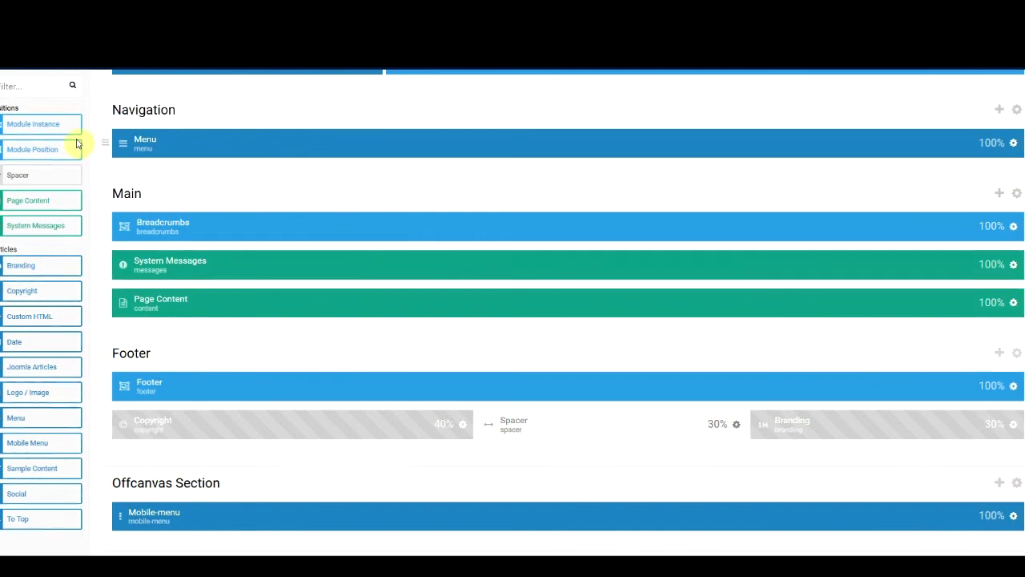
{"action": "left_click_drag", "start_coordinate": [39, 124], "coordinate": [197, 318]}
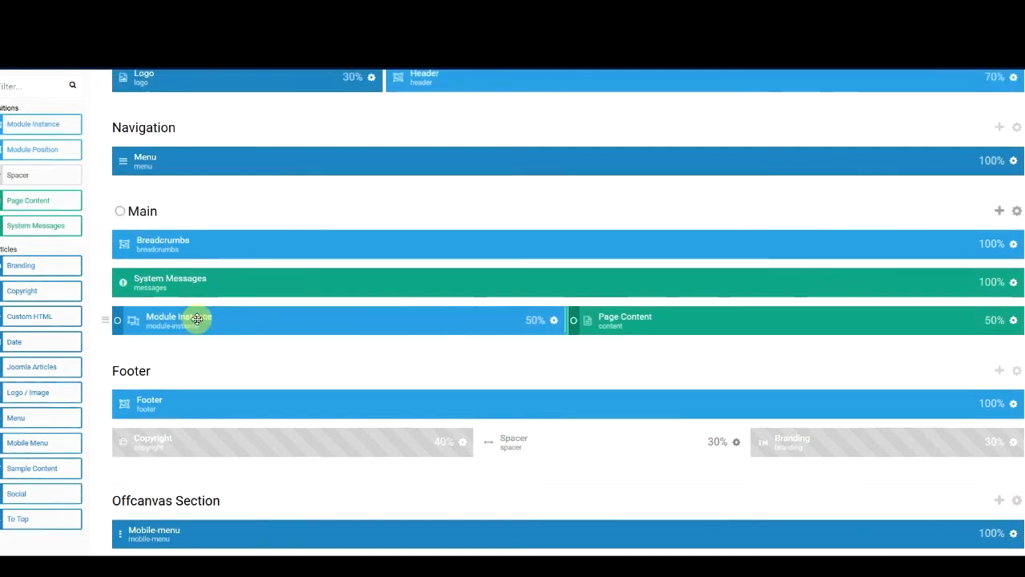
{"action": "left_click", "coordinate": [554, 321]}
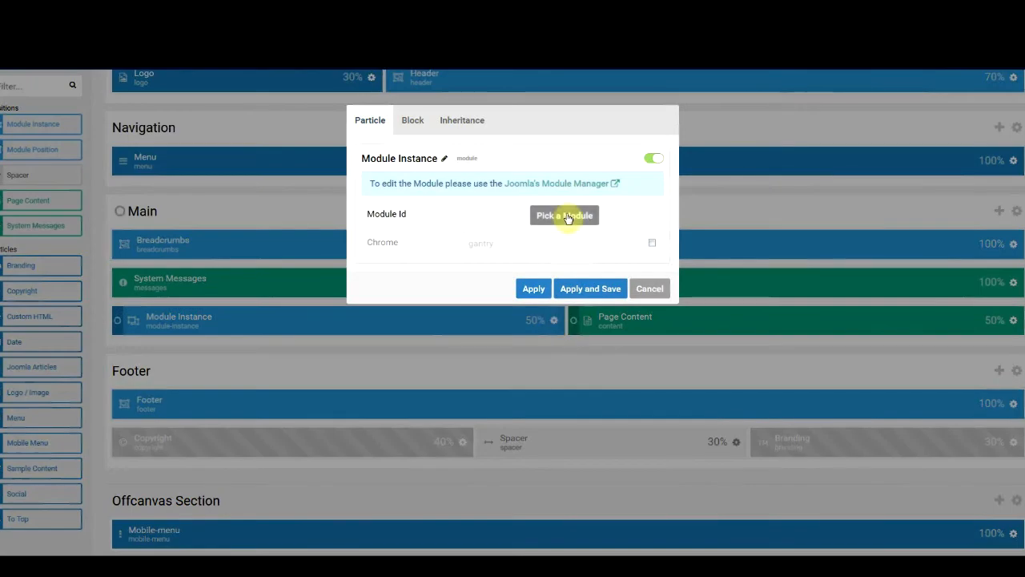
{"action": "left_click", "coordinate": [566, 216]}
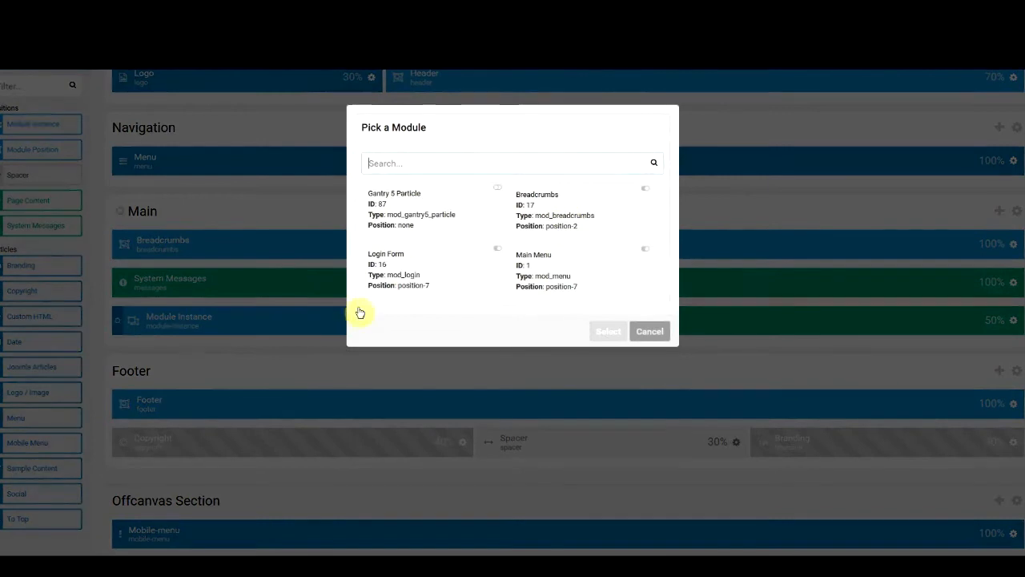
{"action": "left_click", "coordinate": [404, 272]}
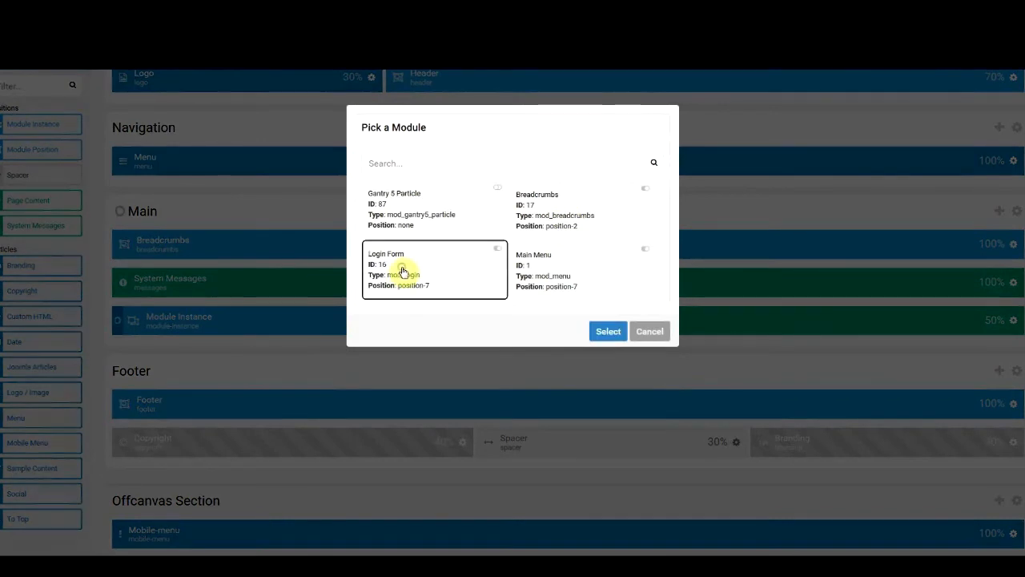
{"action": "left_click", "coordinate": [608, 333]}
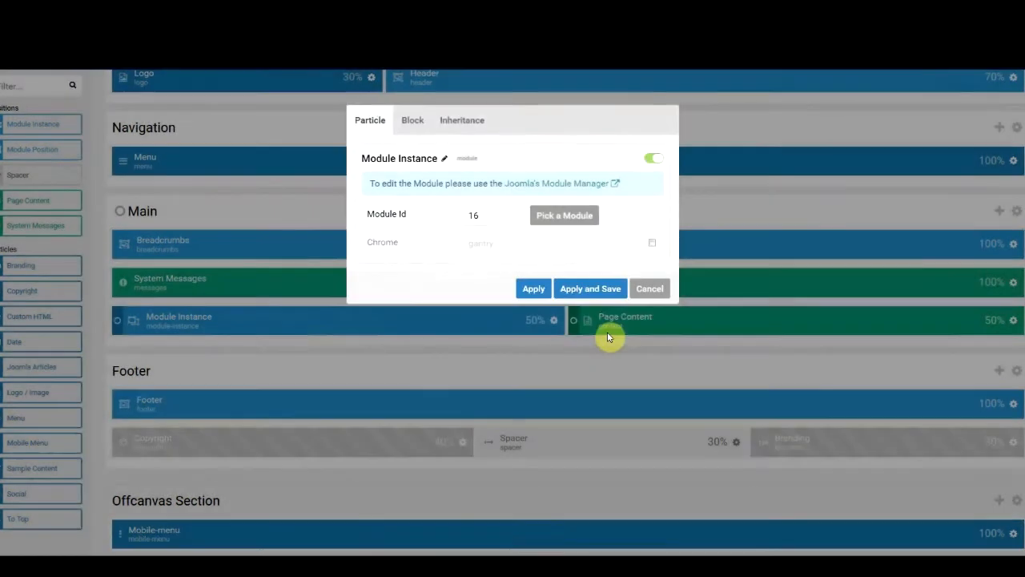
{"action": "left_click", "coordinate": [599, 292]}
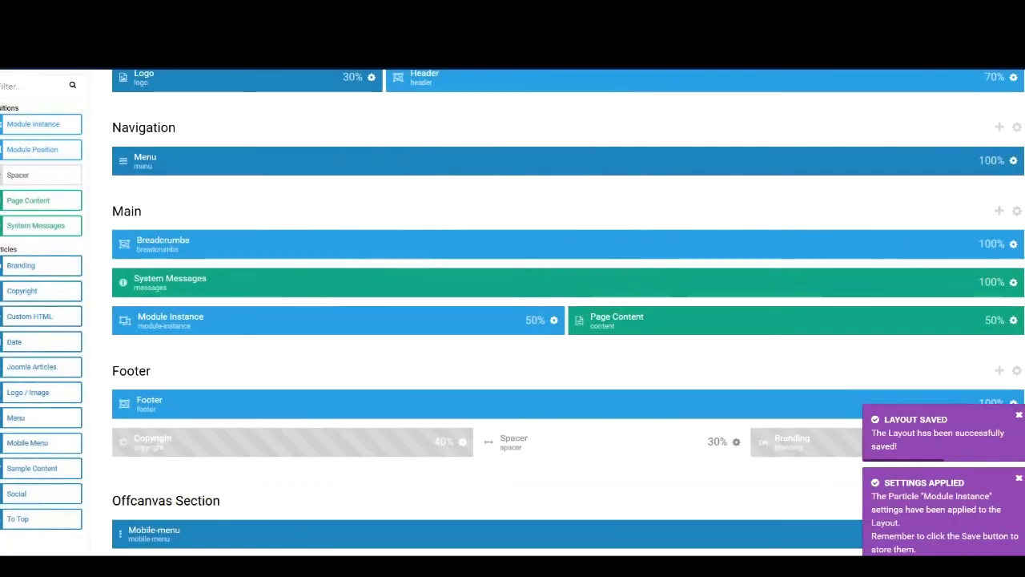
{"action": "scroll", "coordinate": [1016, 280], "scroll_direction": "up", "scroll_amount": 3}
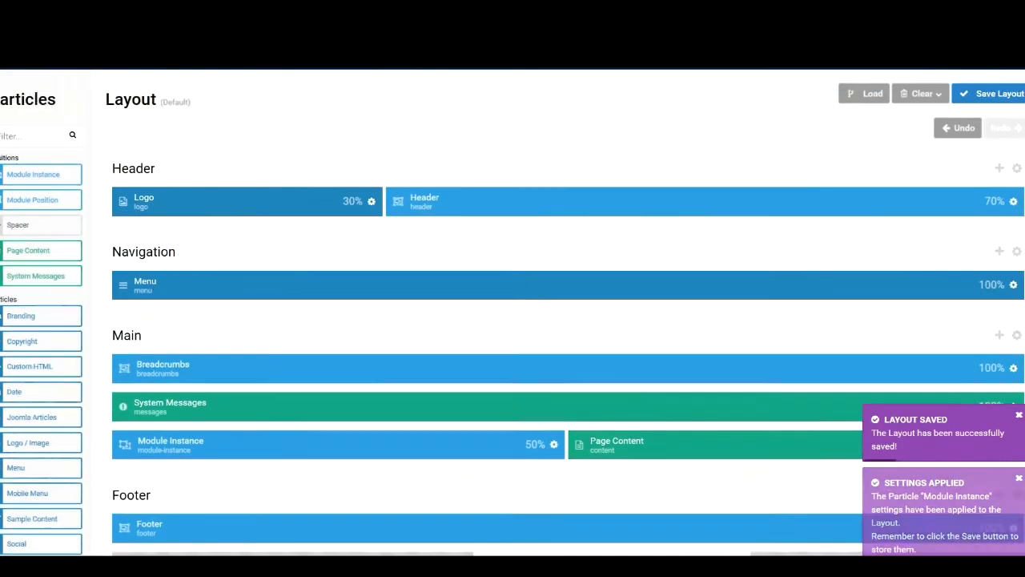
{"action": "left_click", "coordinate": [1006, 96]}
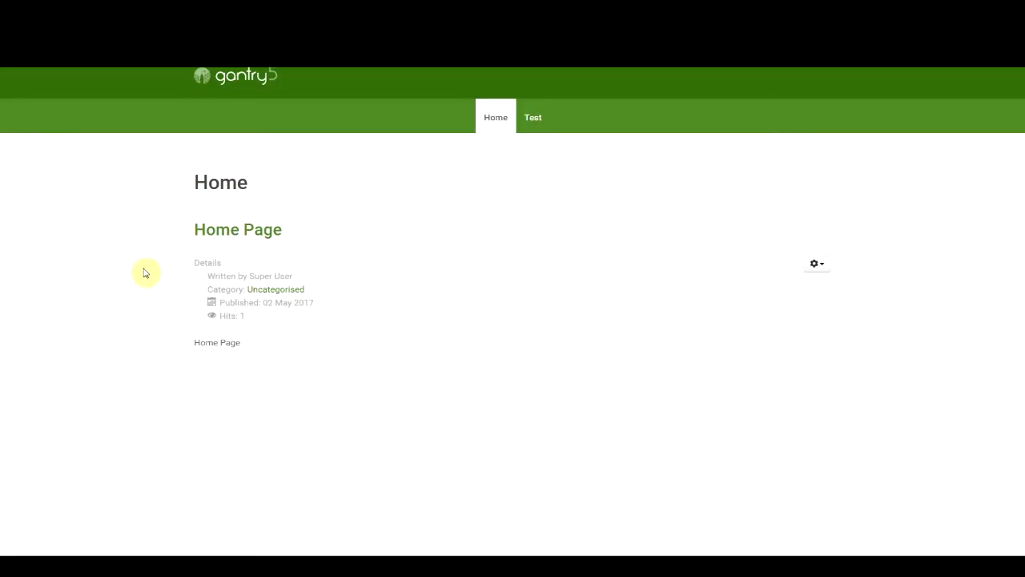
Reload the site's Home page and check the Login Form on both the Home and Test pages.
{"action": "right_click", "coordinate": [72, 228]}
{"action": "left_click", "coordinate": [149, 238]}
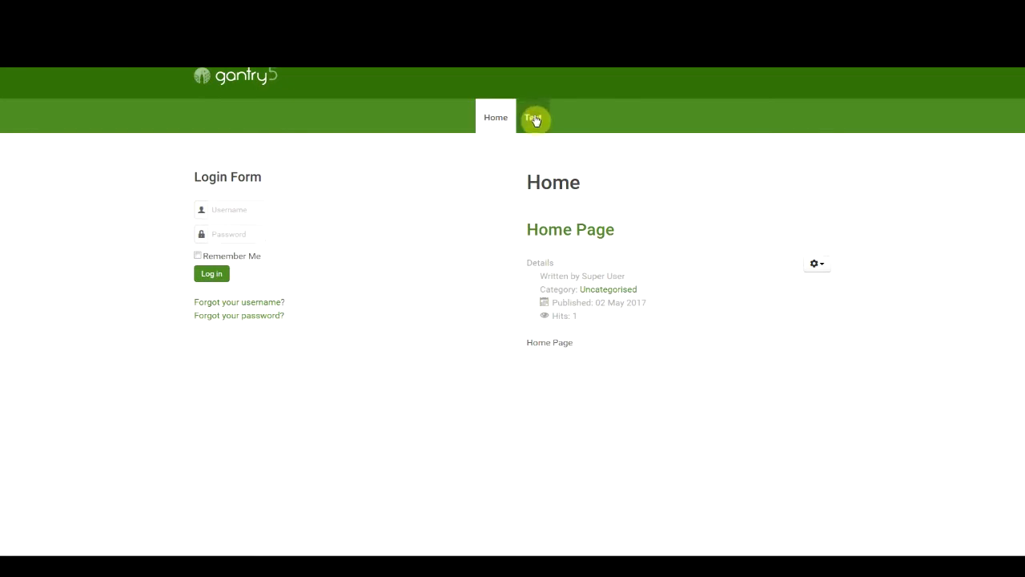
{"action": "left_click", "coordinate": [533, 119]}
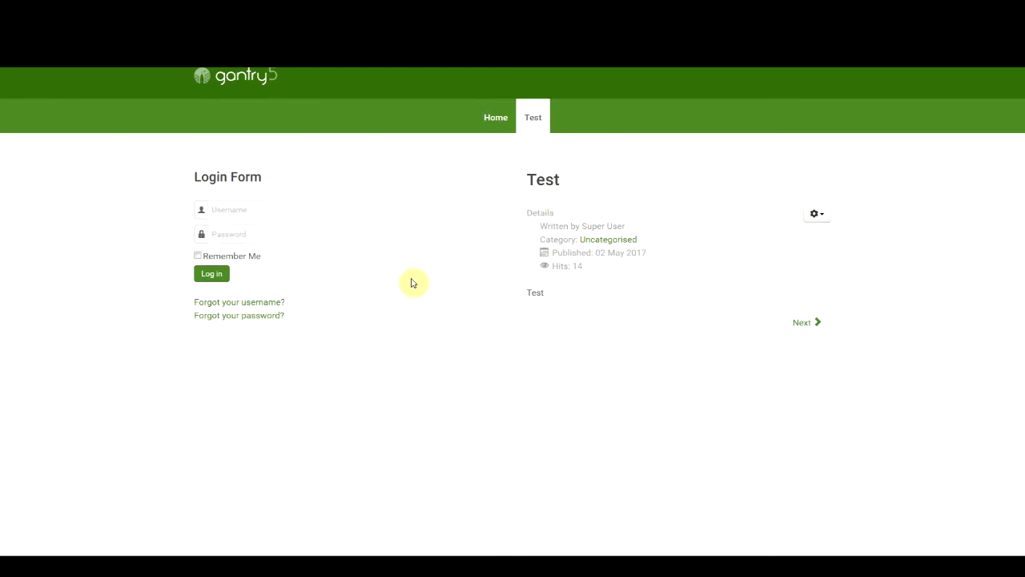
{"action": "left_click", "coordinate": [496, 120]}
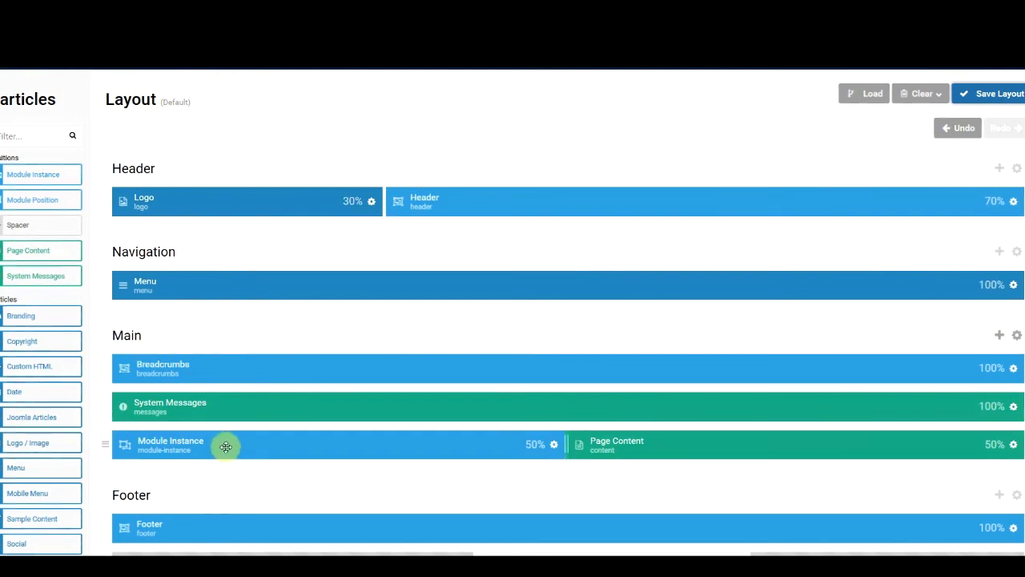
Replace the Module Instance in the Main section with a Module Position placed before Page Content.
{"action": "left_click_drag", "start_coordinate": [245, 449], "coordinate": [498, 81]}
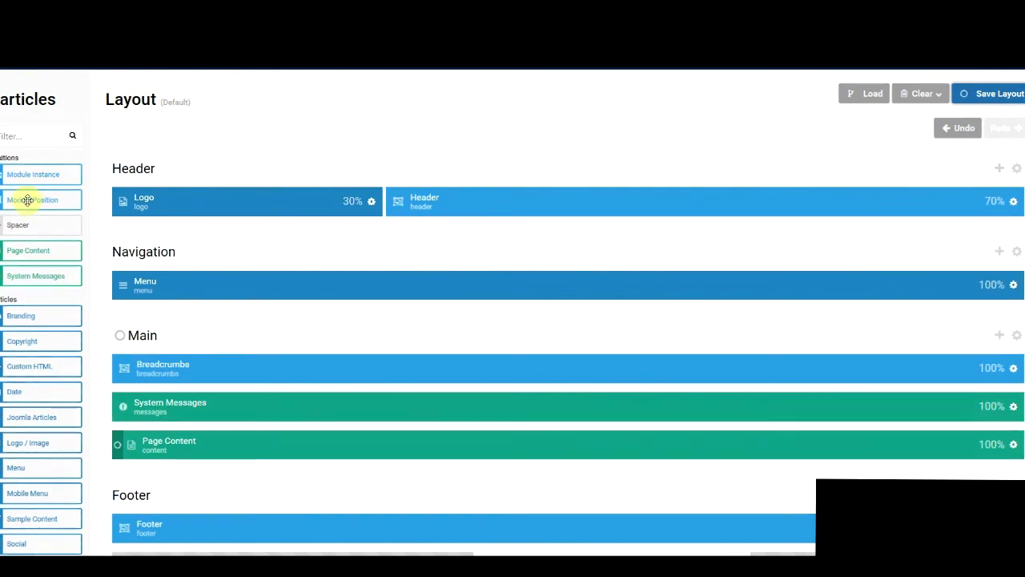
{"action": "left_click_drag", "start_coordinate": [25, 202], "coordinate": [206, 442]}
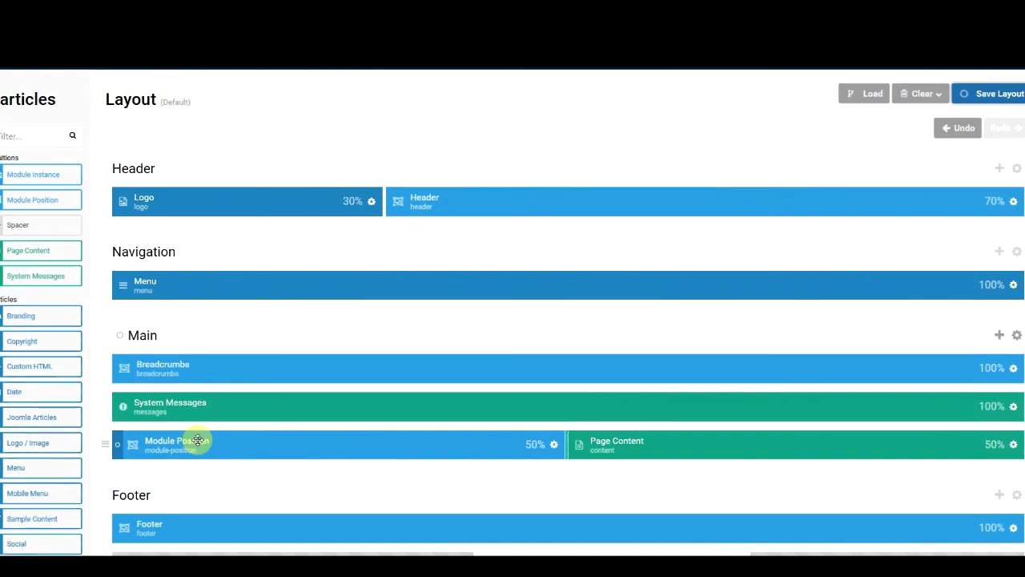
Set the new Module Position's key to Left-A, apply it, and save the layout.
{"action": "left_click", "coordinate": [553, 445]}
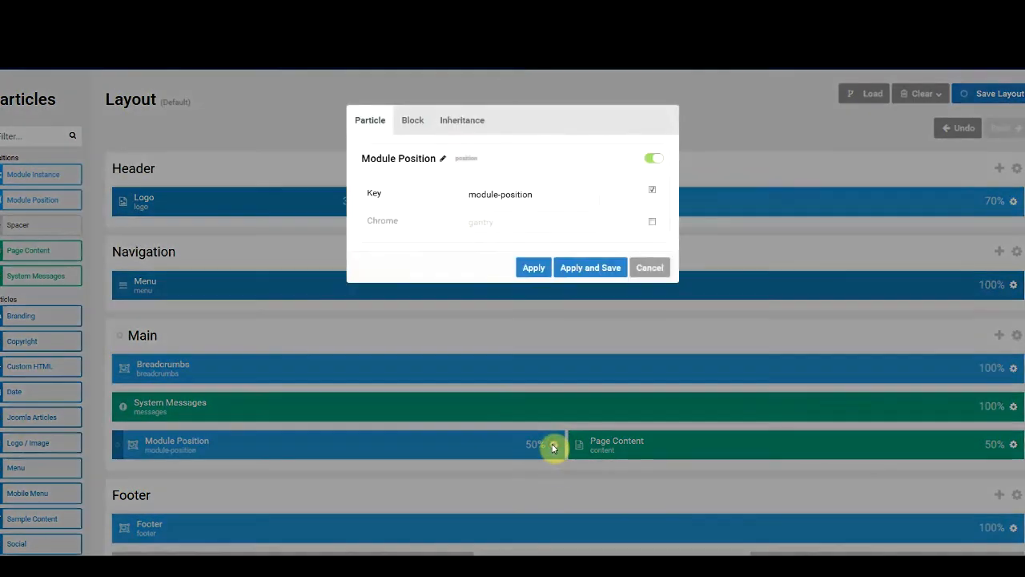
{"action": "left_click", "coordinate": [553, 191]}
{"action": "left_click_drag", "start_coordinate": [552, 192], "coordinate": [432, 200]}
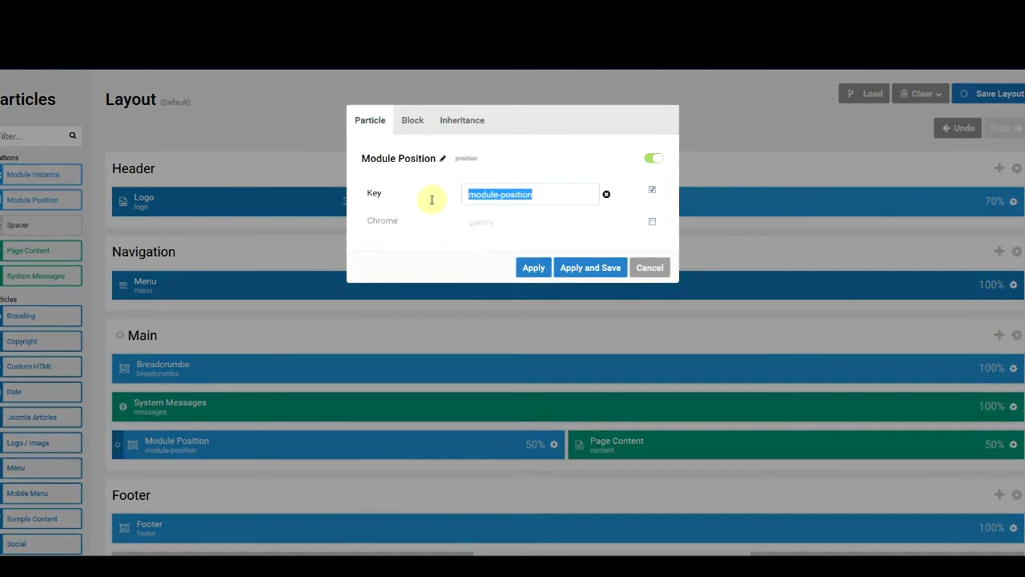
{"action": "type", "text": "Le"}
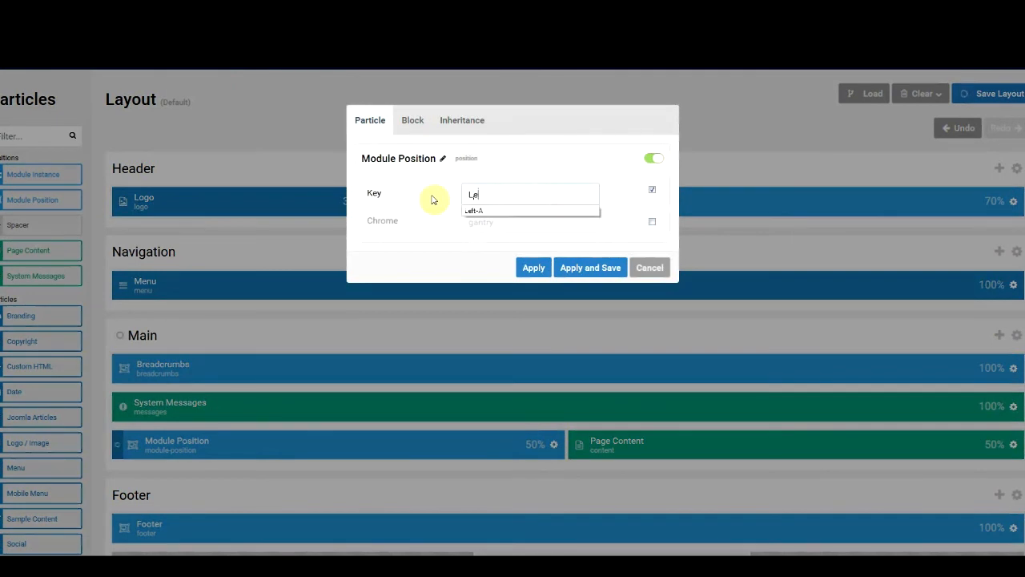
{"action": "type", "text": "ft-"}
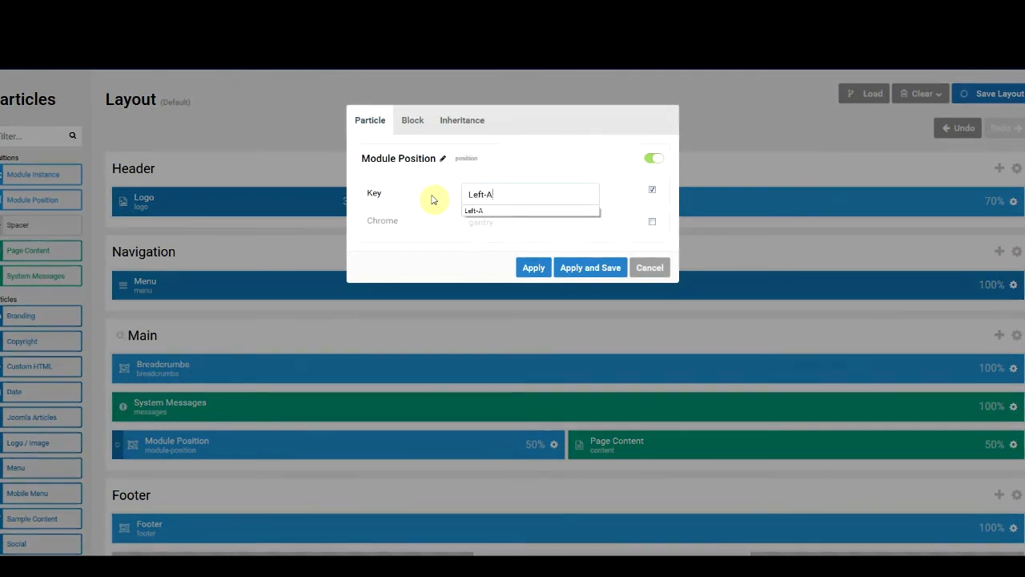
{"action": "type", "text": "A"}
{"action": "left_click", "coordinate": [497, 211]}
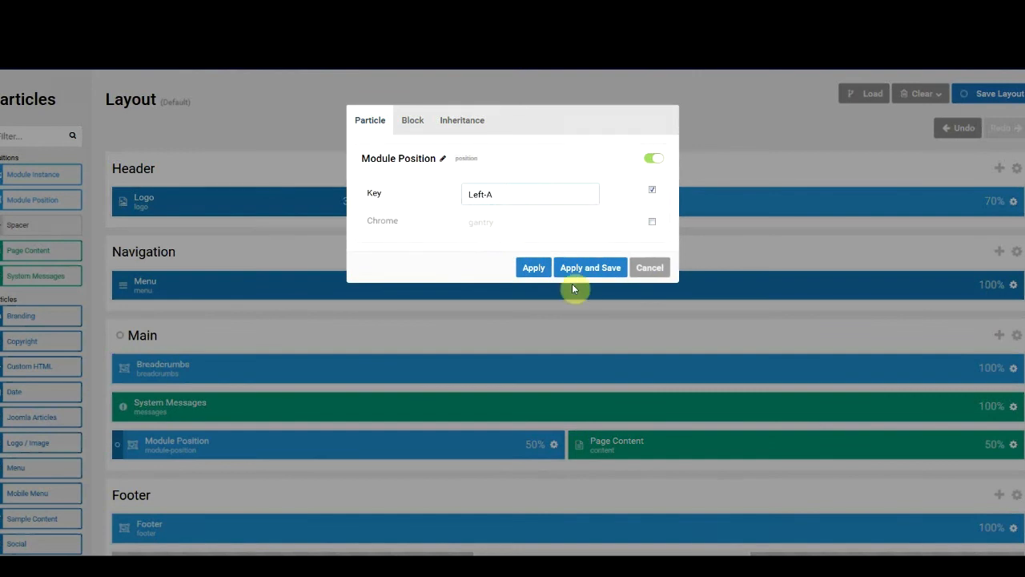
{"action": "left_click", "coordinate": [590, 269]}
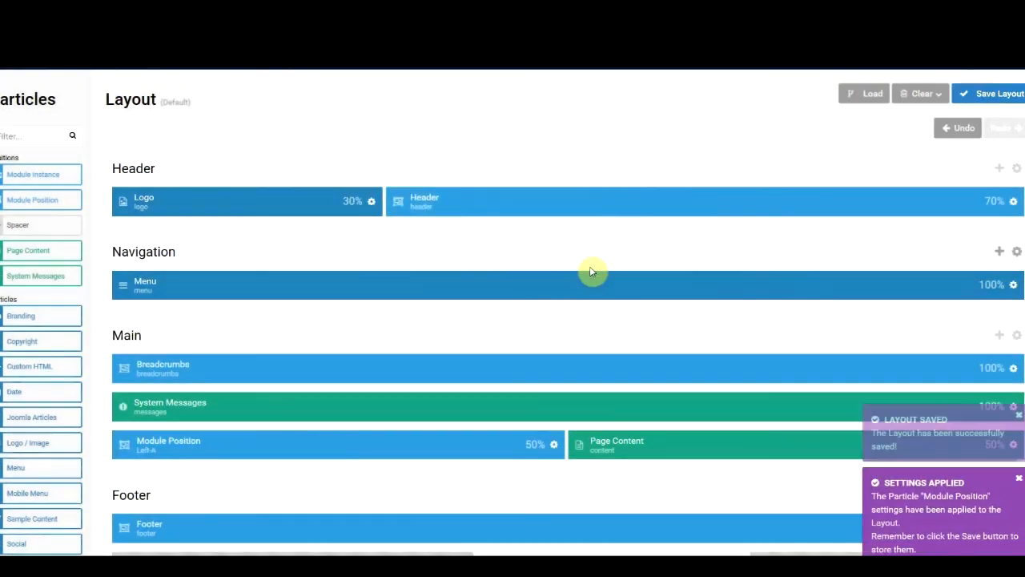
{"action": "left_click", "coordinate": [996, 91]}
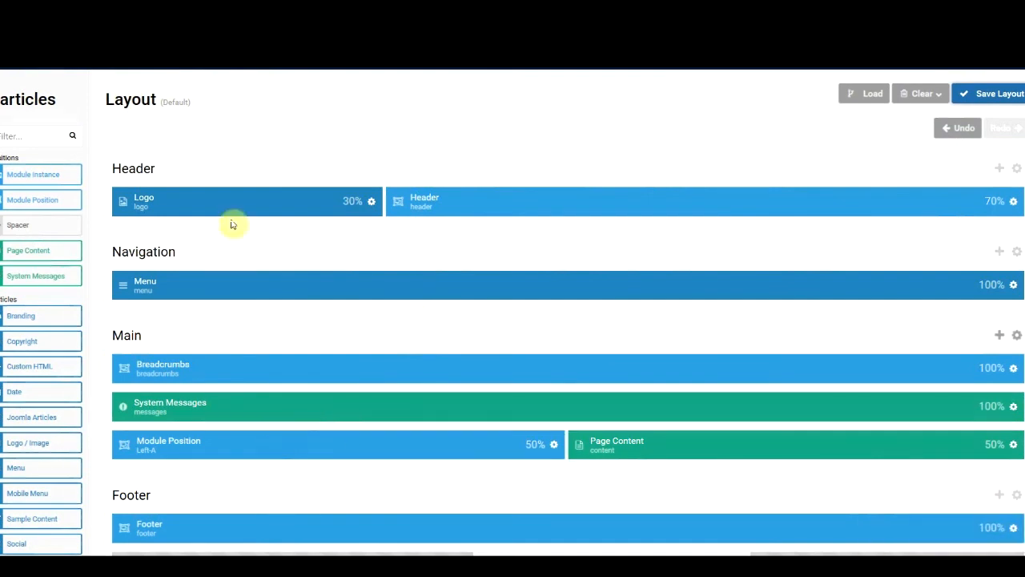
Switch to the site's front end and reload the Home page to check the updated layout.
{"action": "left_click", "coordinate": [193, 32]}
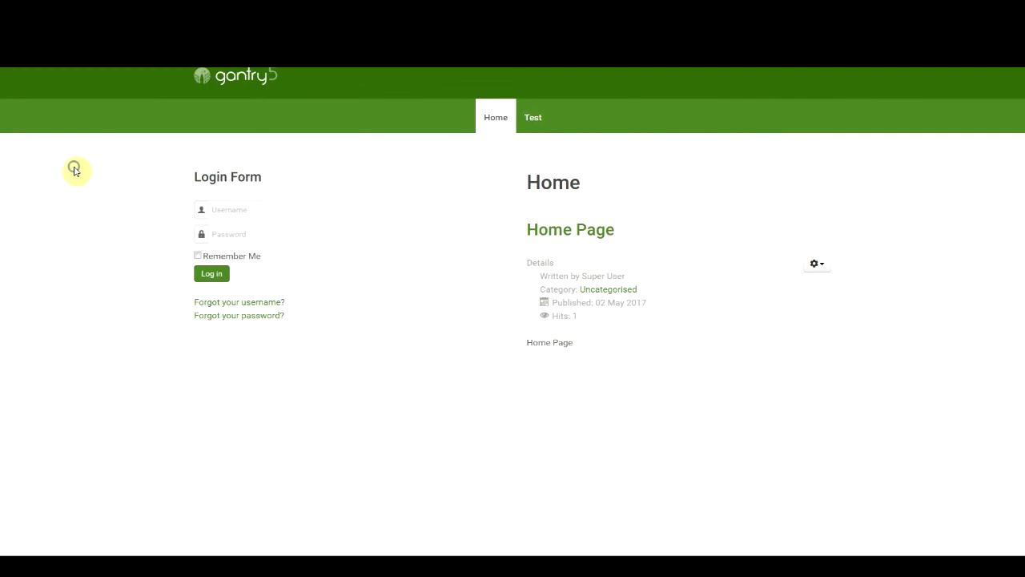
{"action": "right_click", "coordinate": [74, 167]}
{"action": "left_click", "coordinate": [153, 181]}
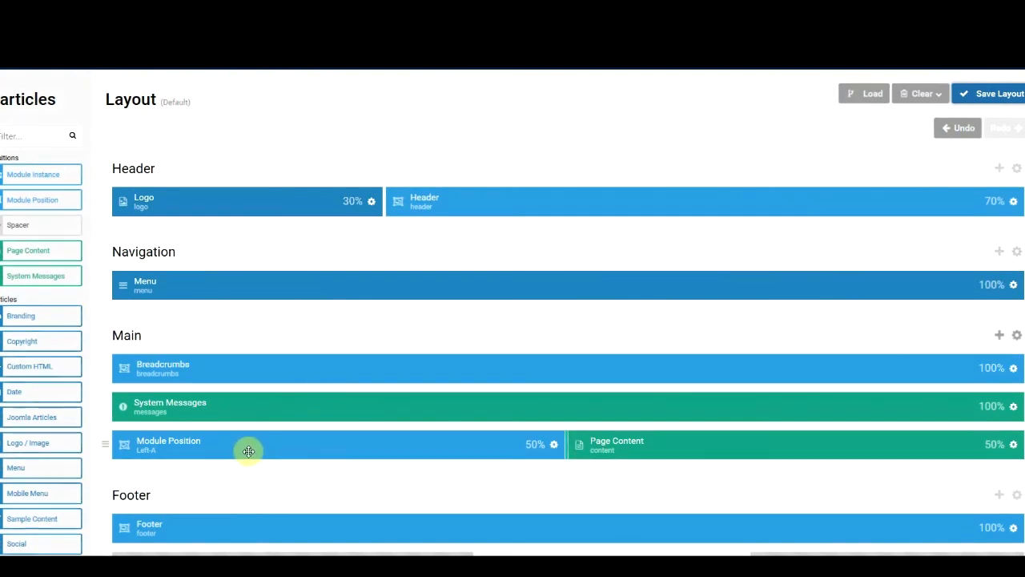
Open the Login Form module in Joomla's module manager and set its position to Left A [Left-A] under G5_hydrogen.
{"action": "left_click", "coordinate": [271, 69]}
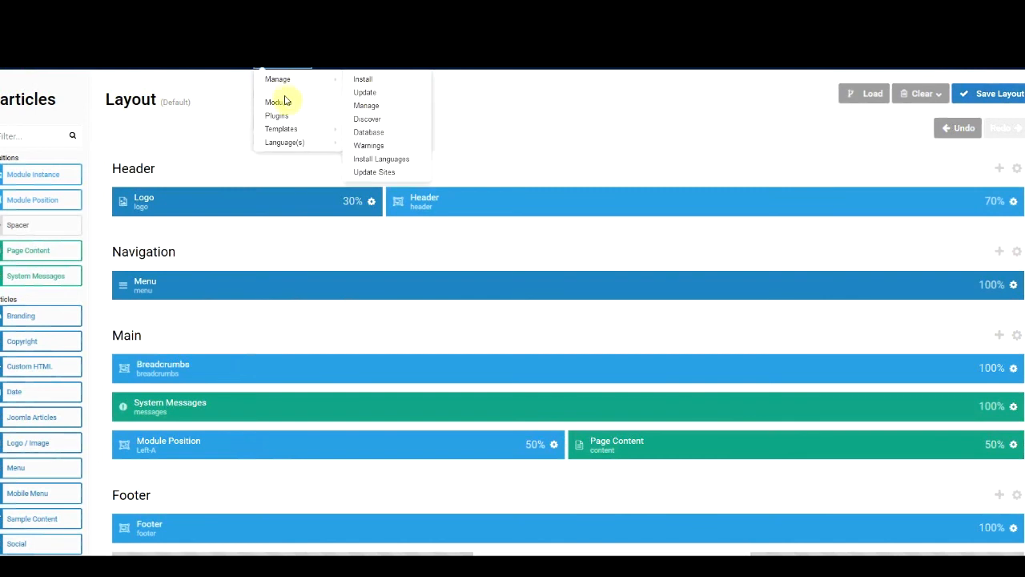
{"action": "left_click", "coordinate": [285, 102]}
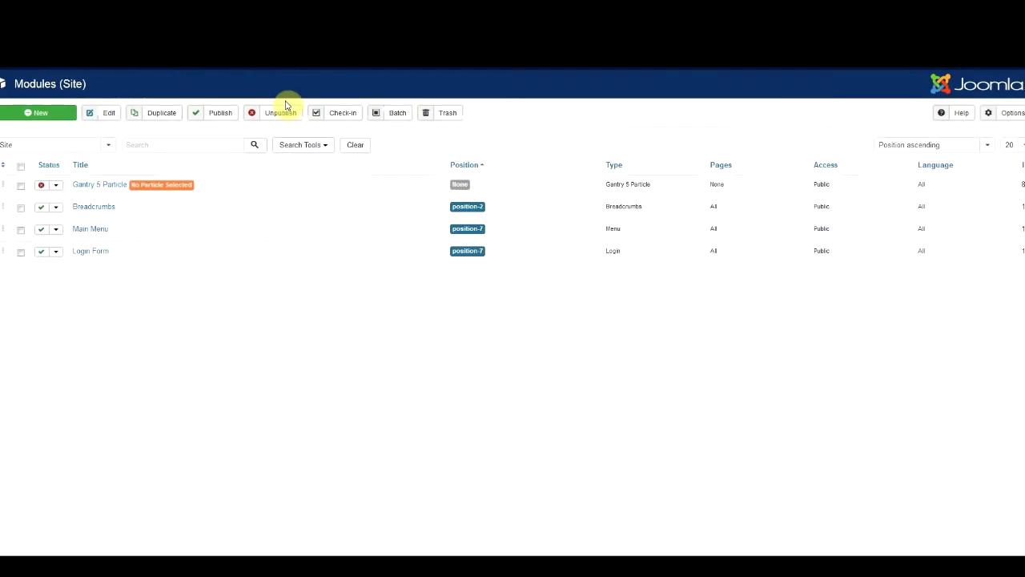
{"action": "left_click", "coordinate": [93, 254]}
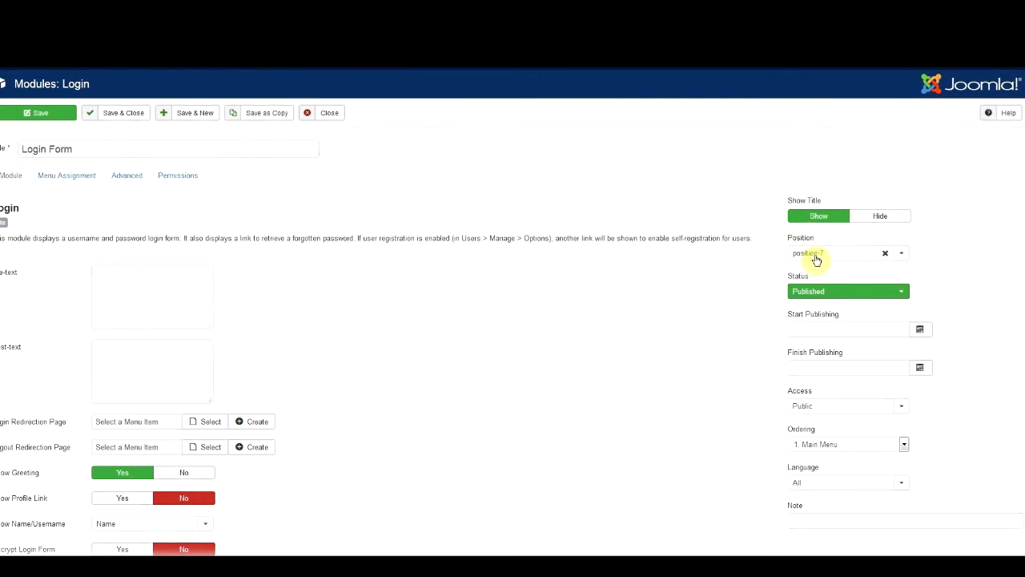
{"action": "left_click", "coordinate": [903, 255]}
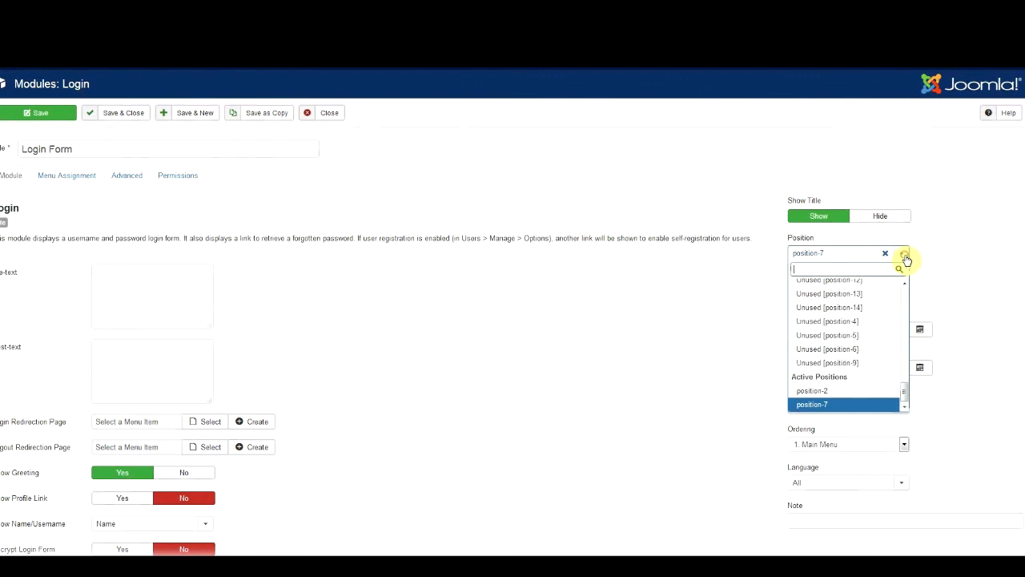
{"action": "left_click_drag", "start_coordinate": [903, 394], "coordinate": [920, 343]}
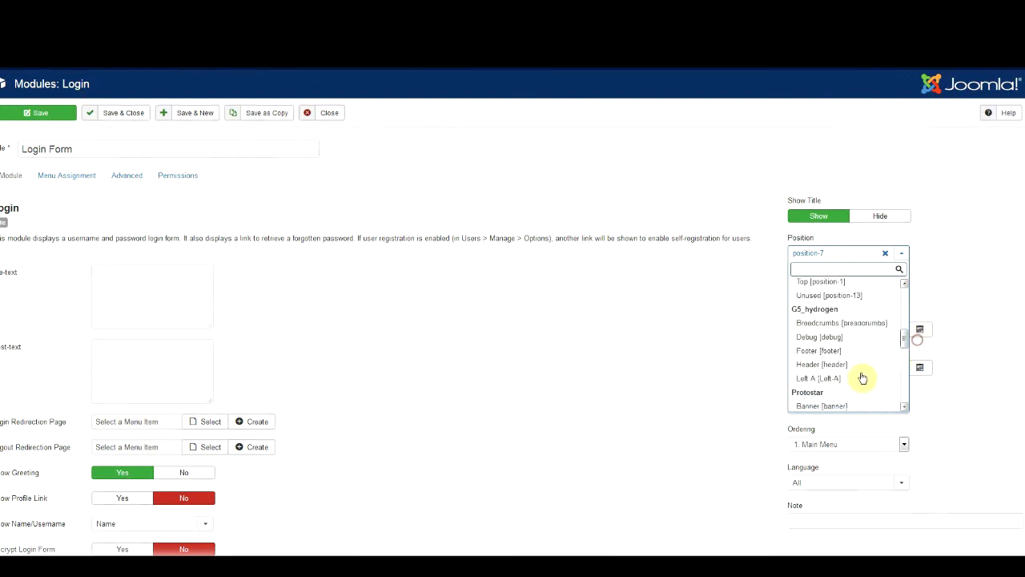
{"action": "left_click", "coordinate": [819, 381]}
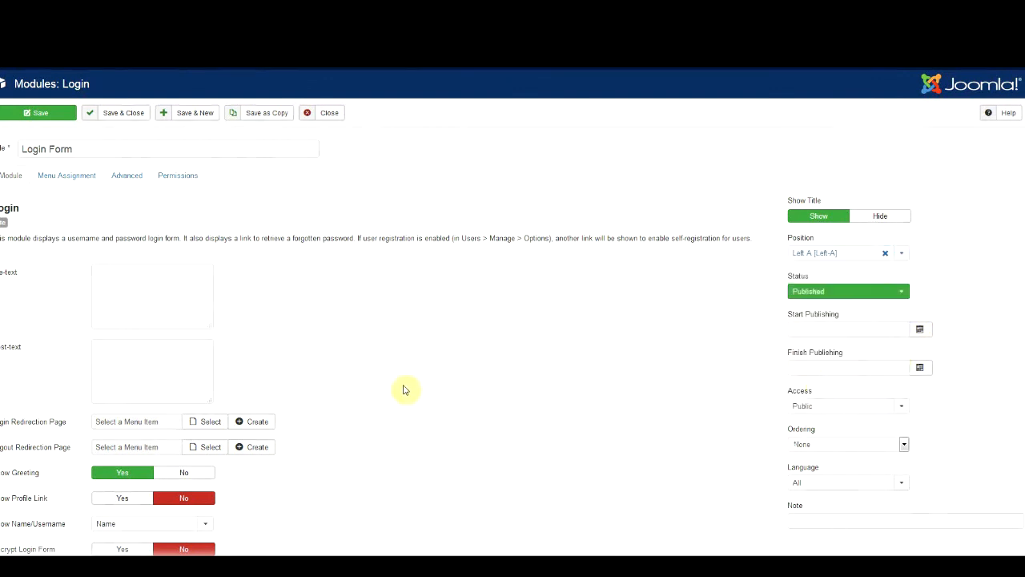
Assign the Login Form module only to selected pages, keeping Home and excluding Test, then save and close the module.
{"action": "left_click", "coordinate": [62, 182]}
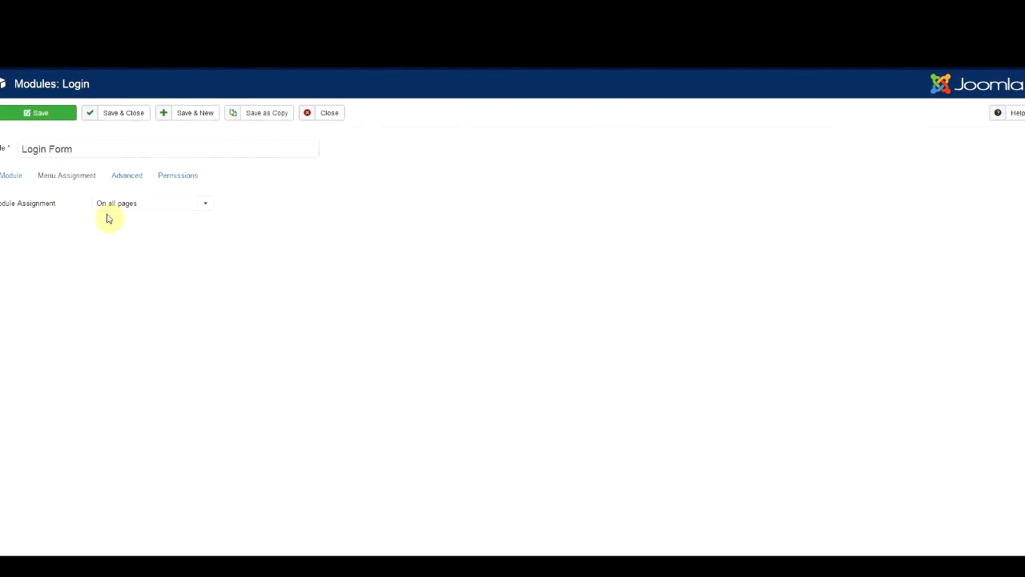
{"action": "left_click", "coordinate": [205, 211]}
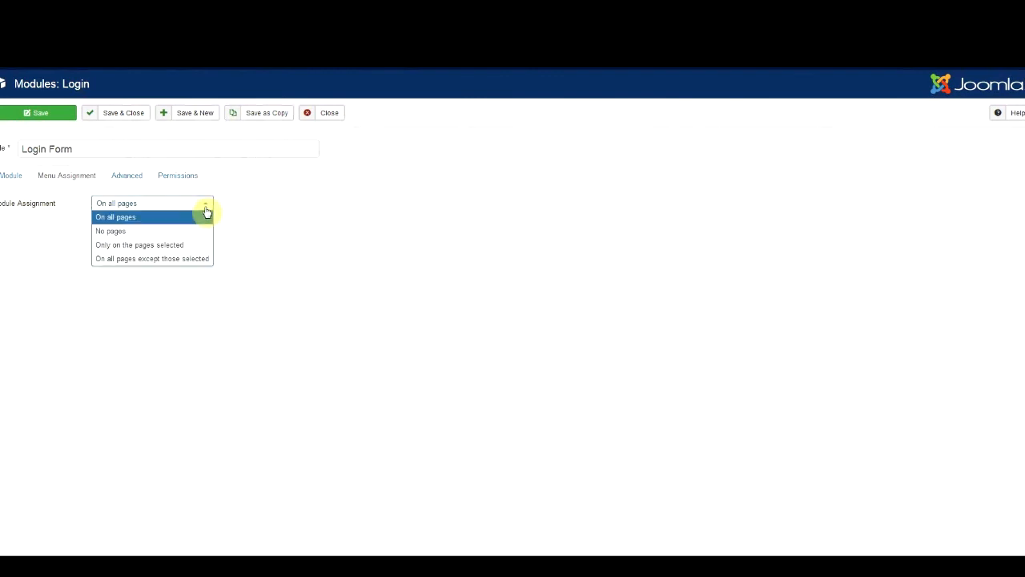
{"action": "left_click", "coordinate": [137, 249]}
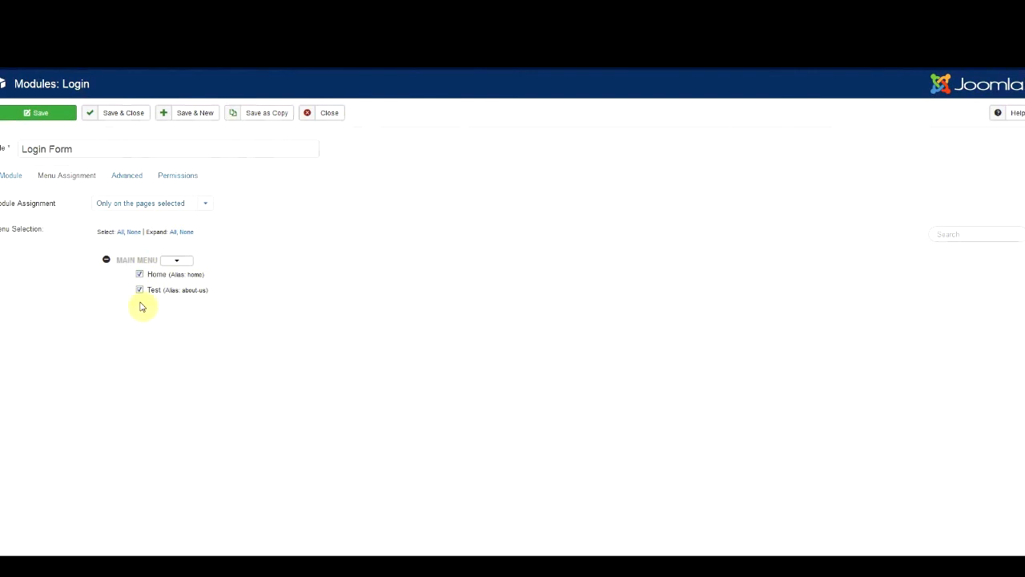
{"action": "left_click", "coordinate": [139, 291]}
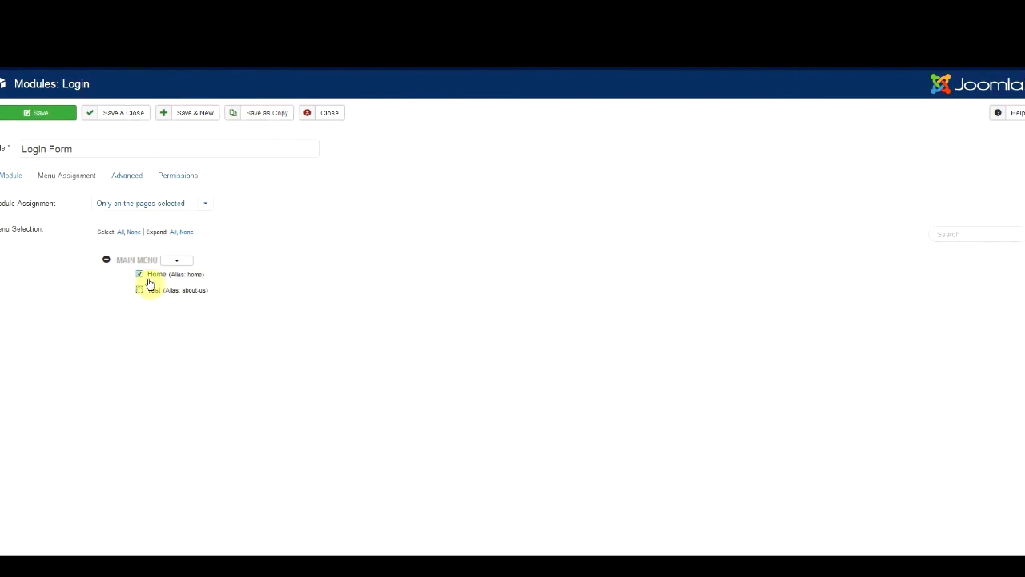
{"action": "left_click", "coordinate": [141, 275]}
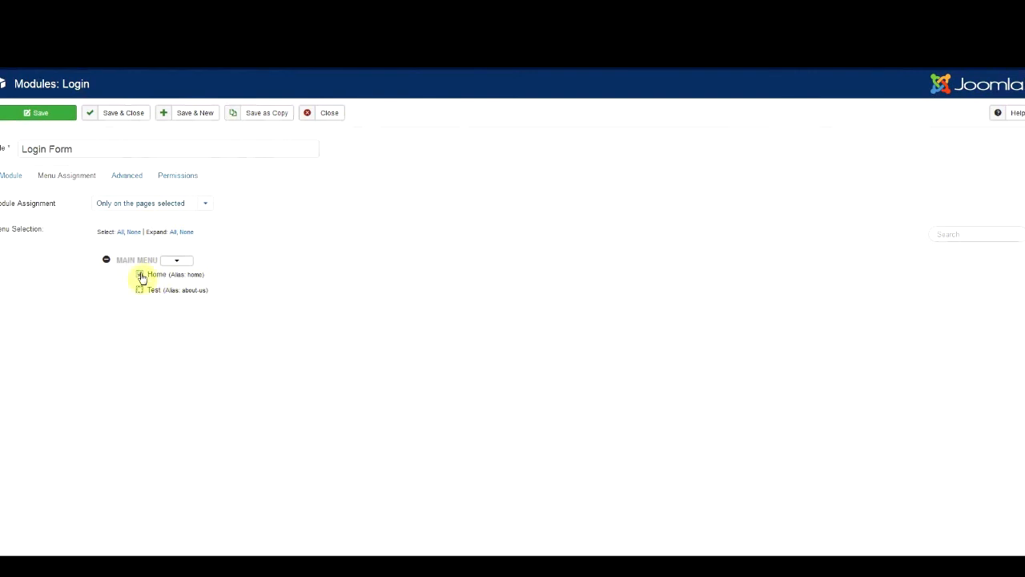
{"action": "left_click", "coordinate": [116, 116]}
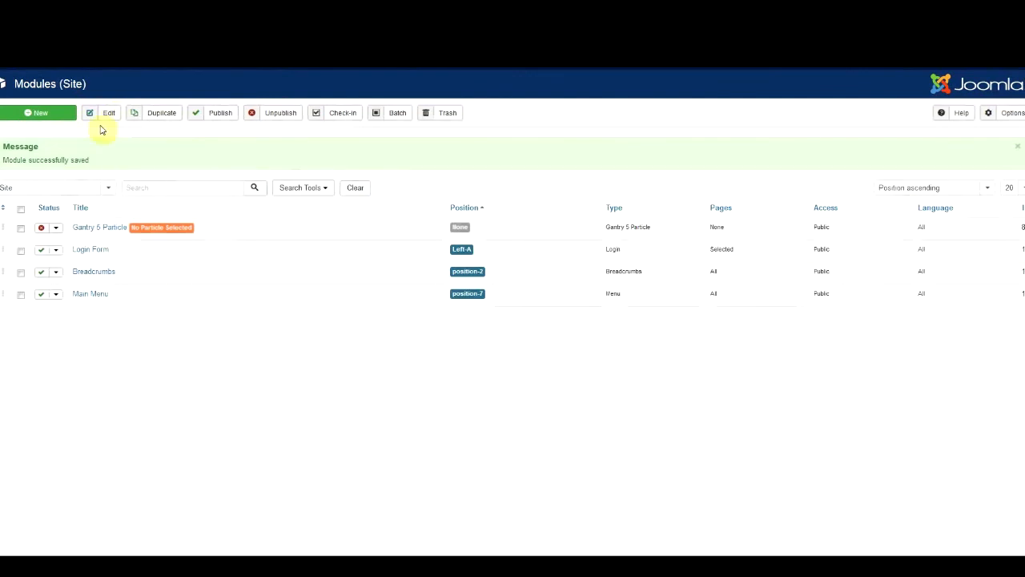
Switch to the site's front end, reload the Home page and compare it with the Test page to check the Login Form's display.
{"action": "left_click", "coordinate": [152, 36]}
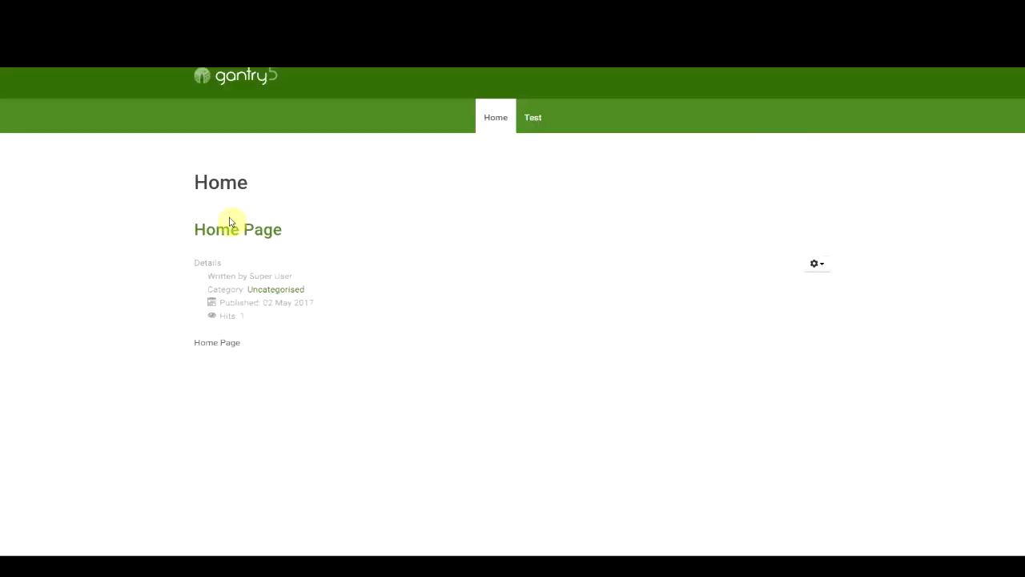
{"action": "right_click", "coordinate": [67, 223]}
{"action": "left_click", "coordinate": [141, 236]}
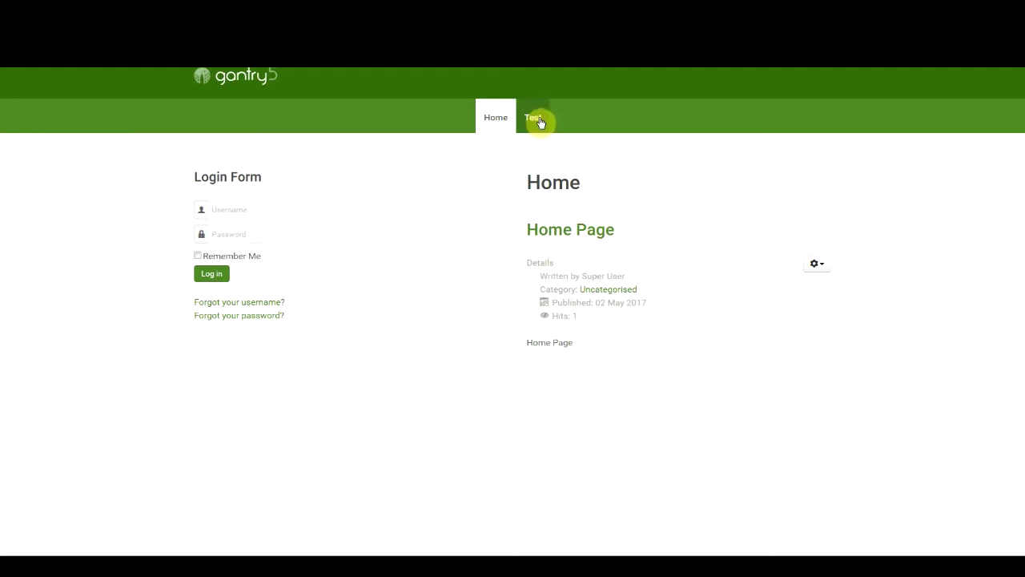
{"action": "left_click", "coordinate": [537, 118]}
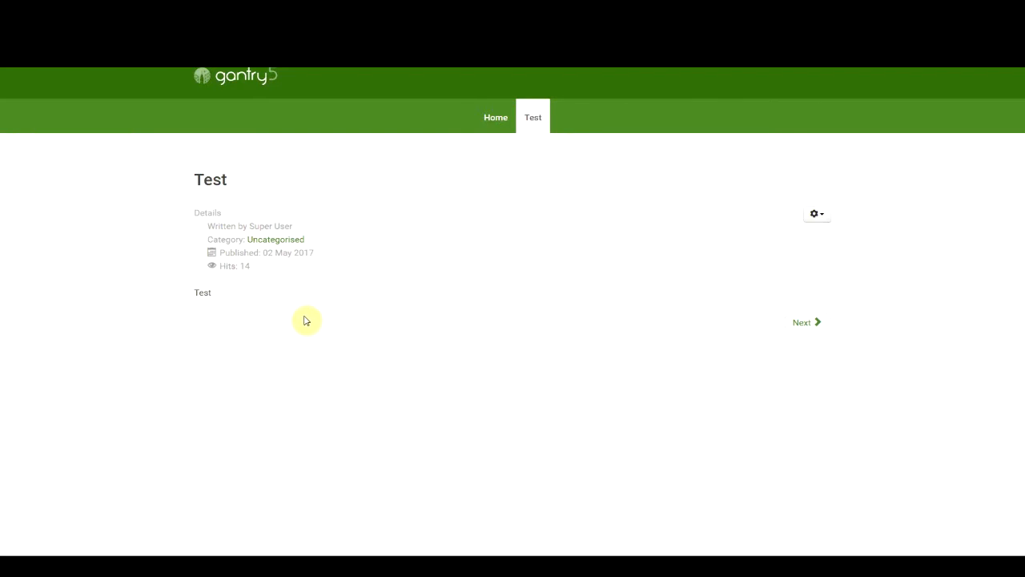
{"action": "left_click", "coordinate": [494, 121]}
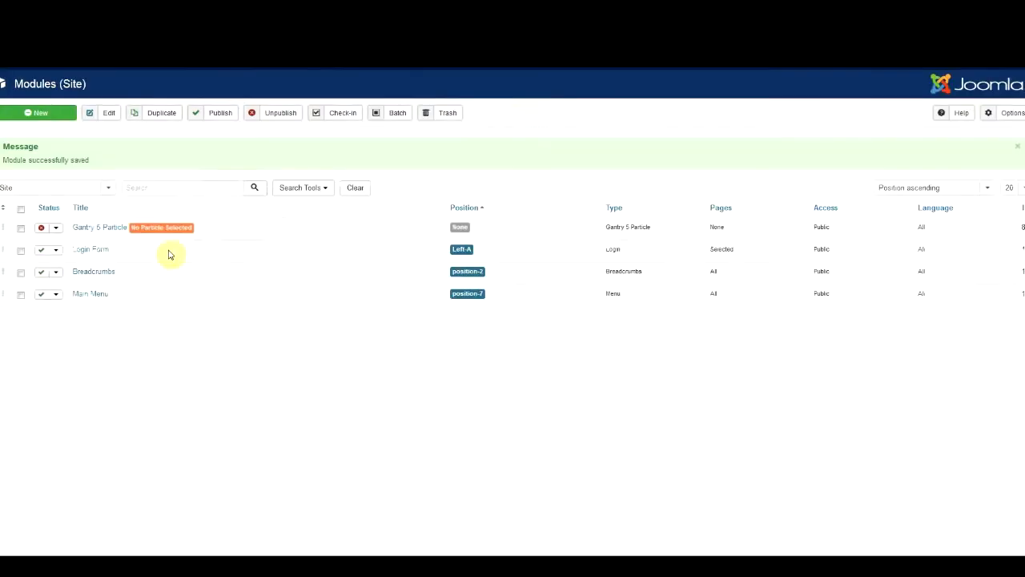
Return to the Joomla administration and open the Base Outline layout of the Hydrogen theme in Gantry 5 Themes.
{"action": "left_click", "coordinate": [273, 70]}
{"action": "mouse_move", "coordinate": [241, 72]}
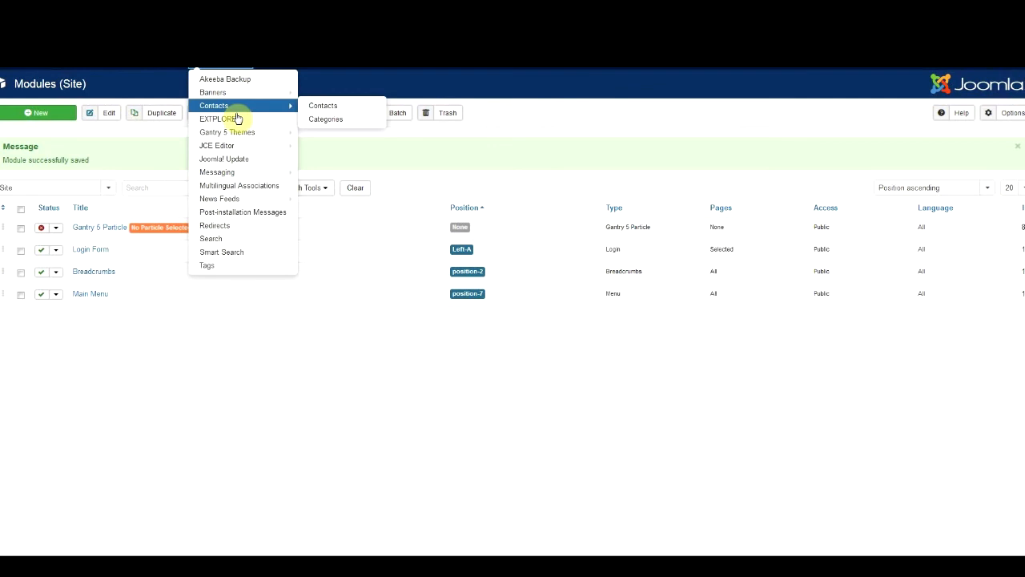
{"action": "left_click", "coordinate": [236, 137]}
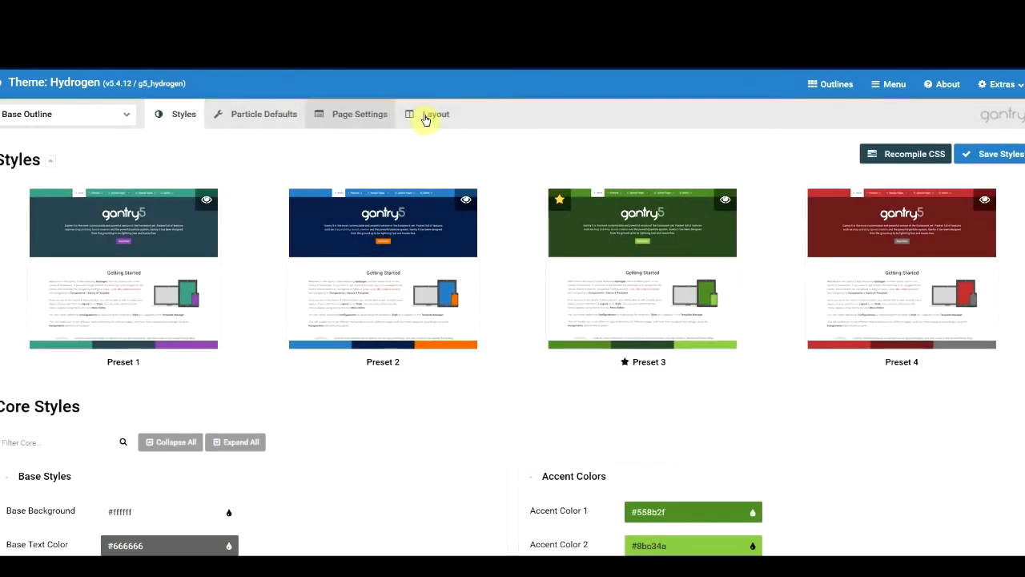
{"action": "left_click", "coordinate": [426, 118]}
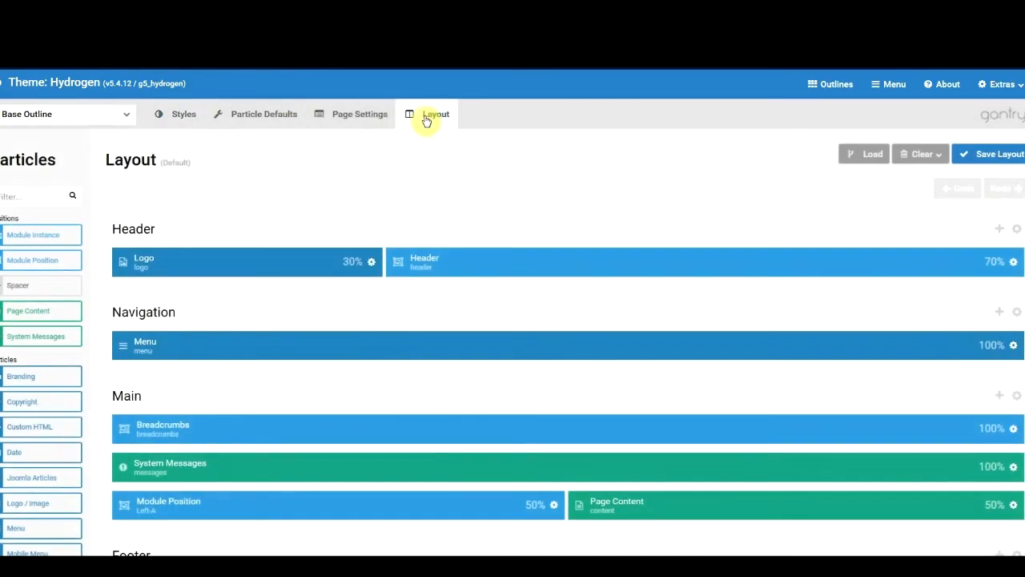
{"action": "scroll", "coordinate": [338, 405], "scroll_direction": "down", "scroll_amount": 1}
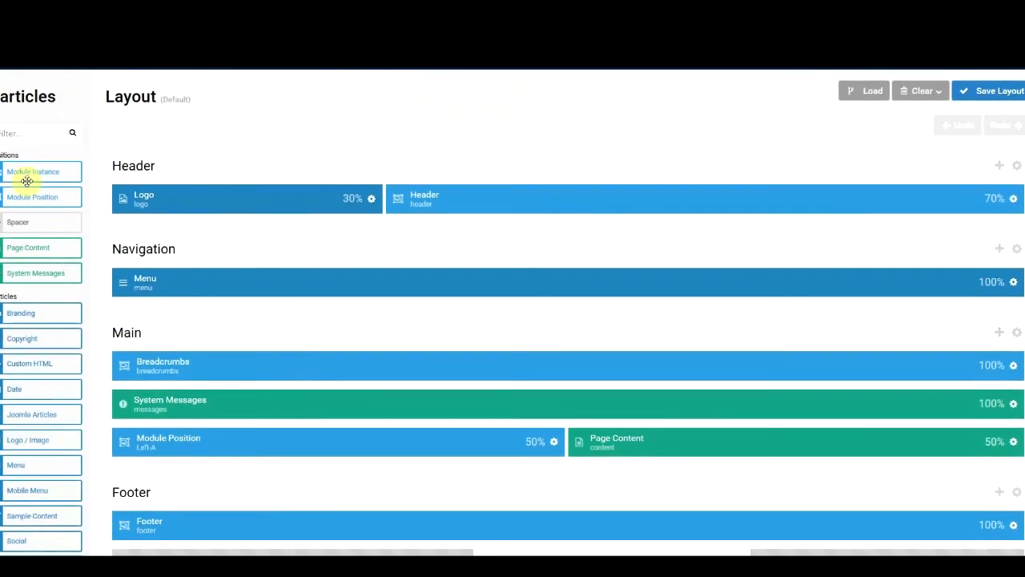